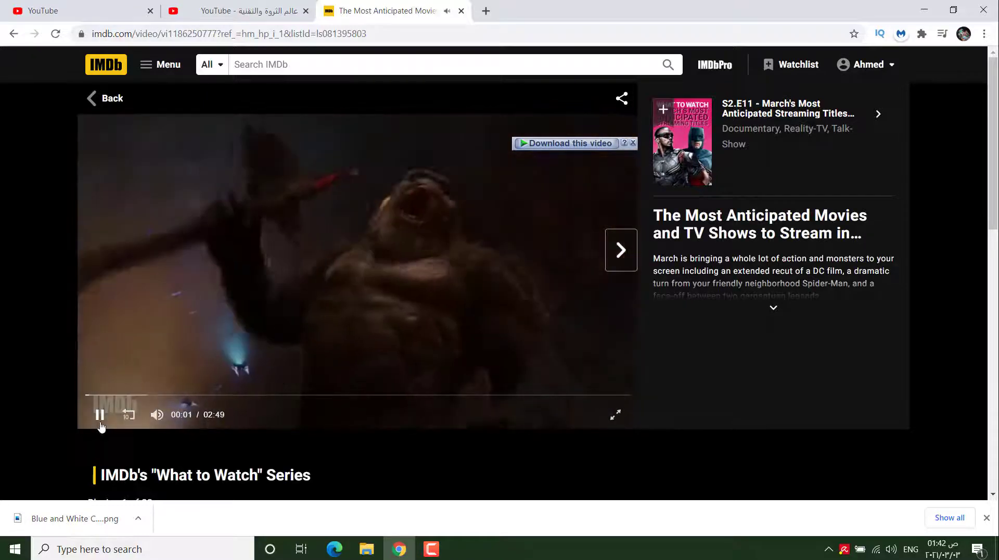
Step: Pause the IMDb video The Most Anticipated Movies and TV Shows to Stream in March and download it with the video downloader
{"action": "left_click", "coordinate": [100, 415]}
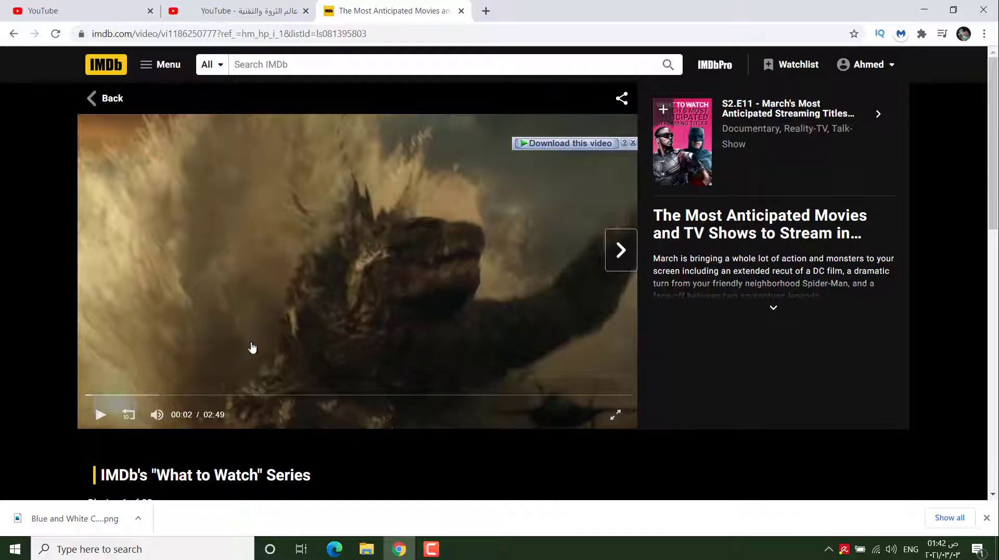
{"action": "left_click", "coordinate": [566, 150]}
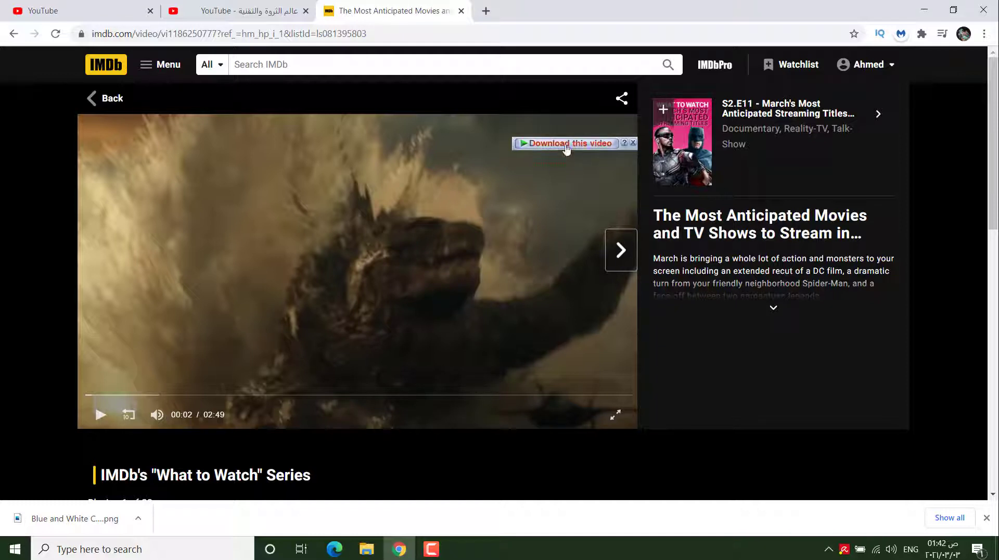
{"action": "left_click", "coordinate": [480, 332]}
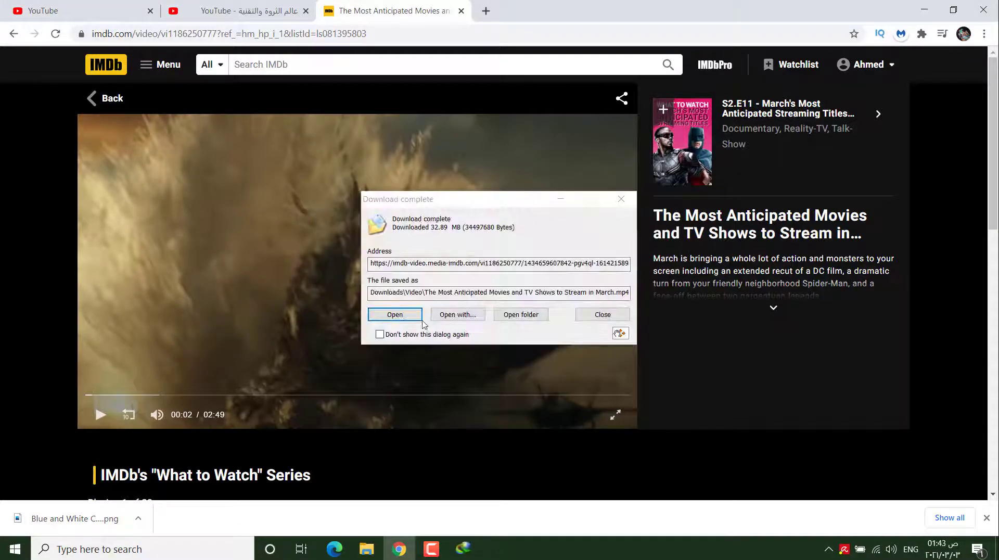
{"action": "left_click", "coordinate": [601, 315]}
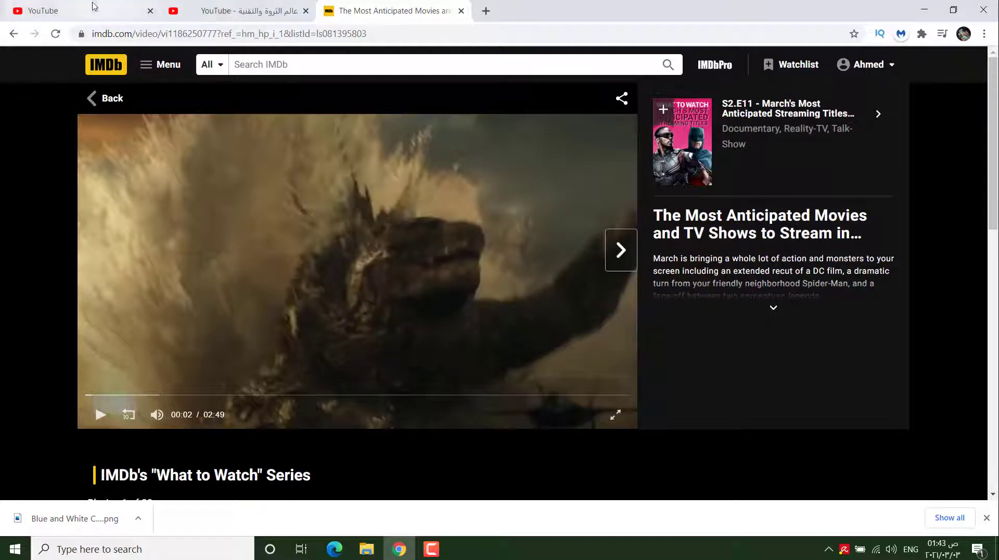
Step: Close the YouTube channel community page and start a new video upload from the reloaded YouTube home page
{"action": "left_click", "coordinate": [221, 8]}
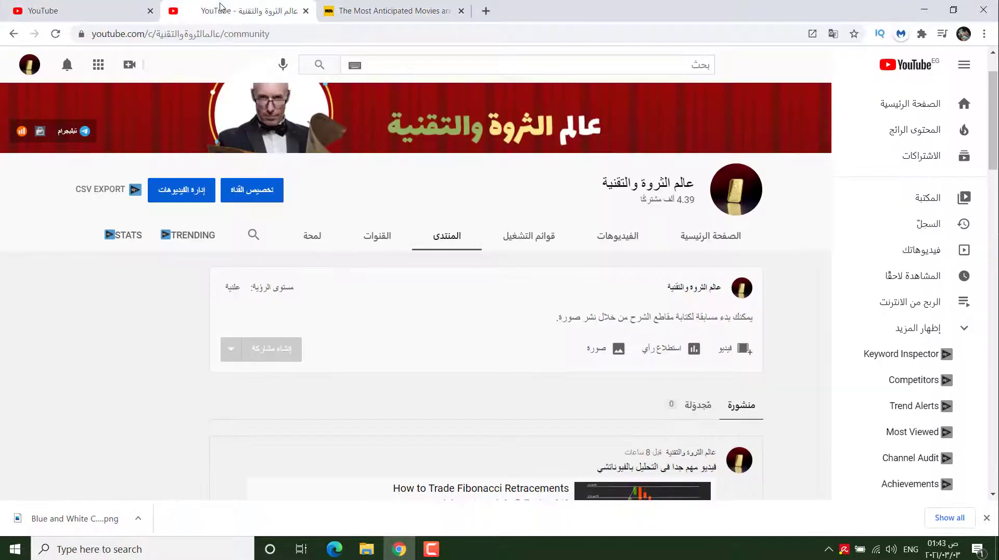
{"action": "left_click", "coordinate": [306, 11]}
{"action": "left_click", "coordinate": [82, 15]}
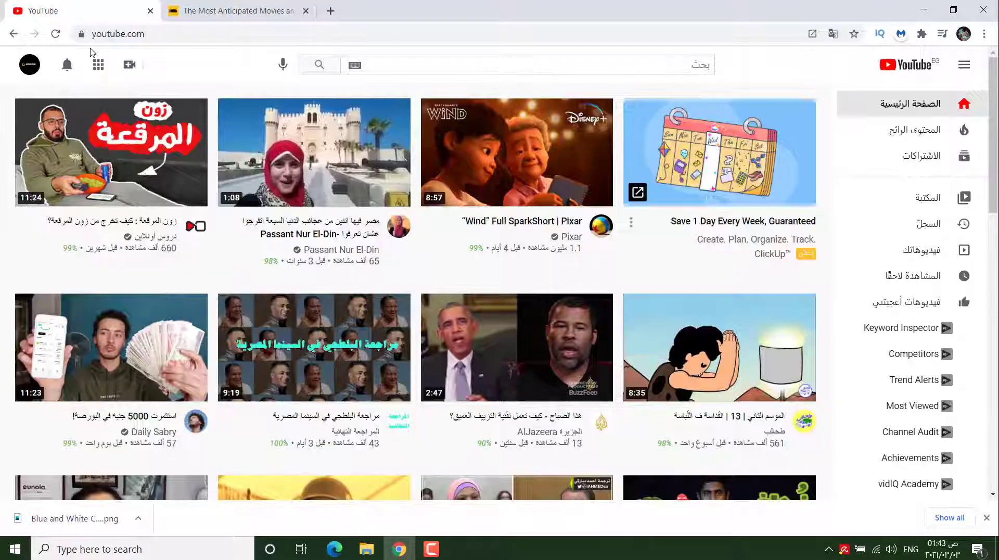
{"action": "left_click", "coordinate": [55, 35]}
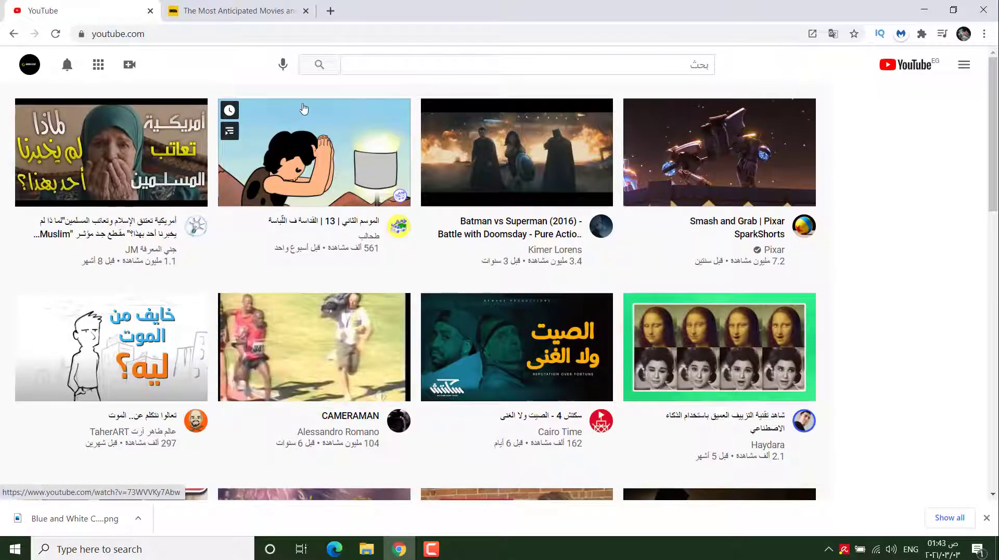
{"action": "left_click", "coordinate": [129, 64]}
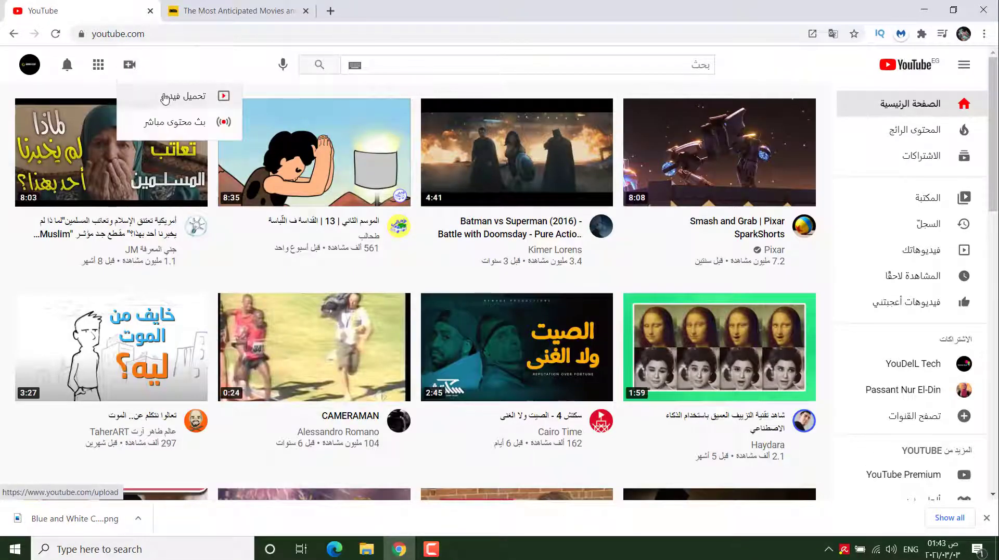
{"action": "left_click", "coordinate": [165, 97]}
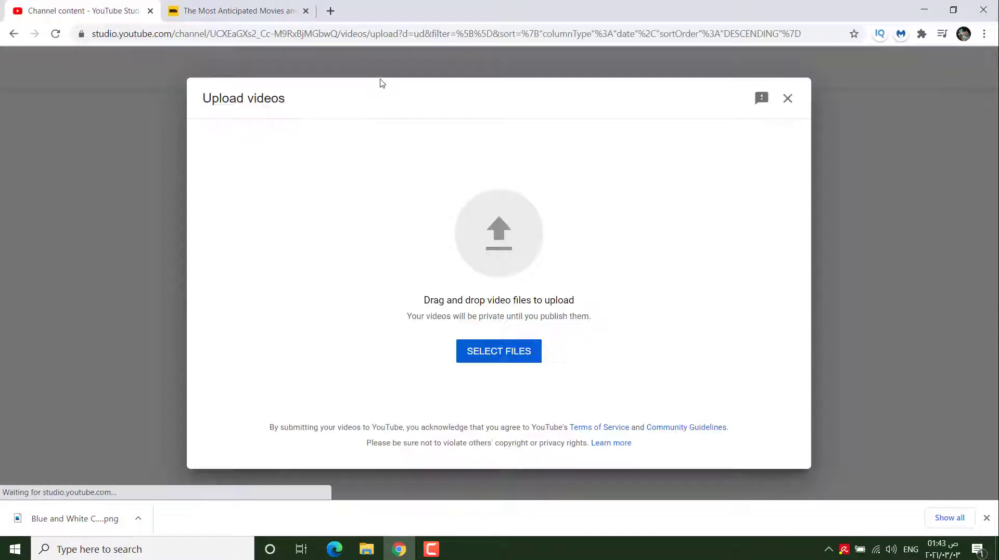
Step: Sort the Video folder in Downloads by date and upload the file The Most Anticipated Movies and TV Shows to Stream in March
{"action": "left_click", "coordinate": [490, 358]}
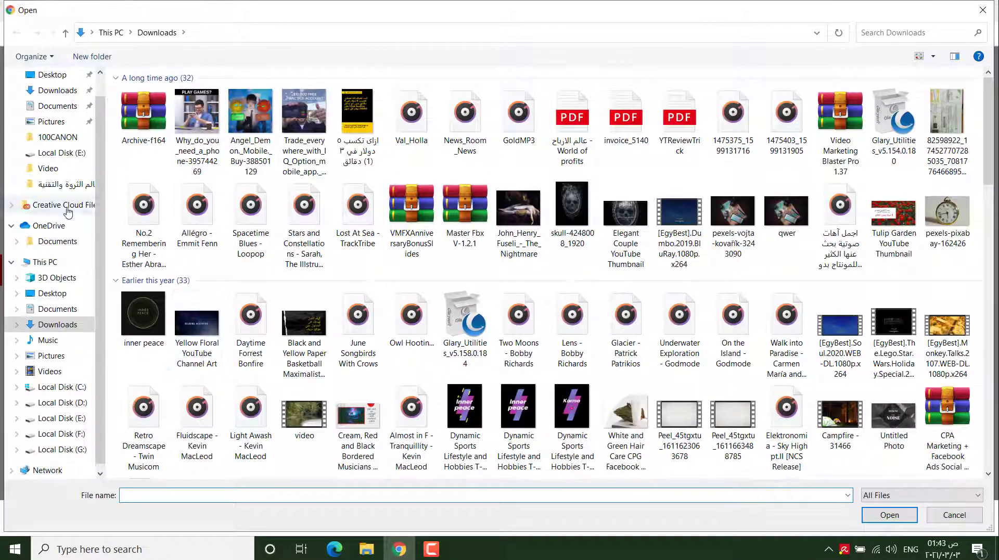
{"action": "scroll", "coordinate": [496, 291], "scroll_direction": "down", "scroll_amount": 15}
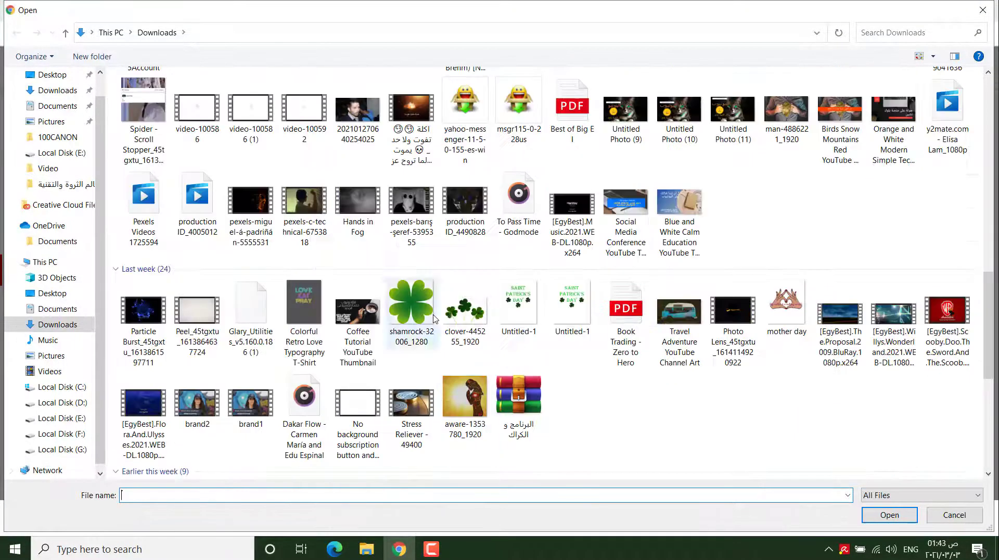
{"action": "double_click", "coordinate": [145, 417]}
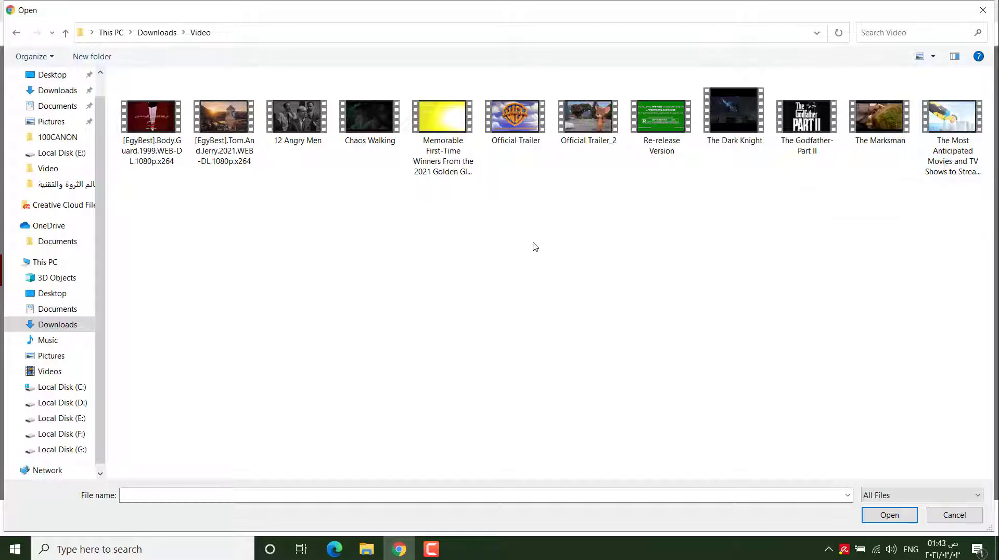
{"action": "right_click", "coordinate": [545, 261]}
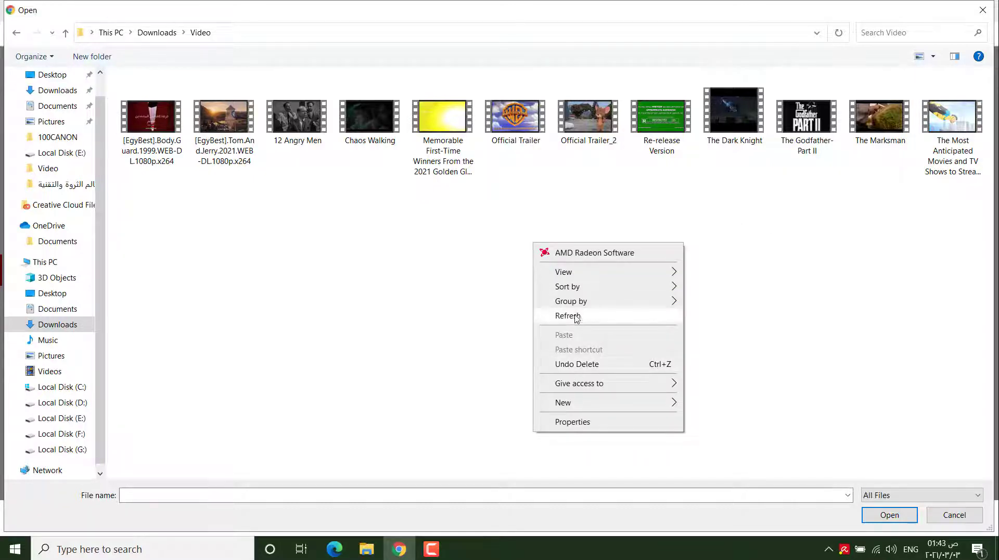
{"action": "mouse_move", "coordinate": [627, 289]}
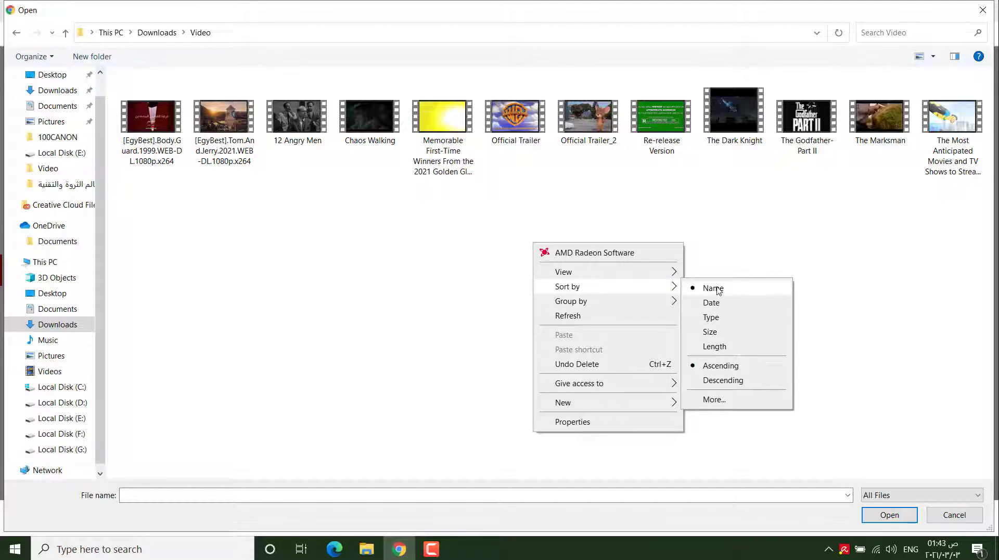
{"action": "left_click", "coordinate": [729, 303]}
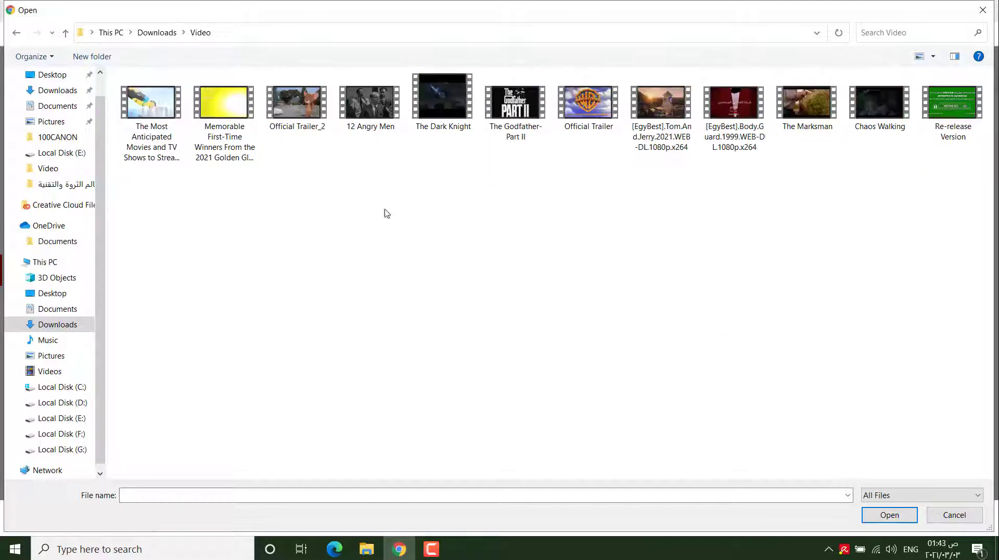
{"action": "double_click", "coordinate": [140, 118]}
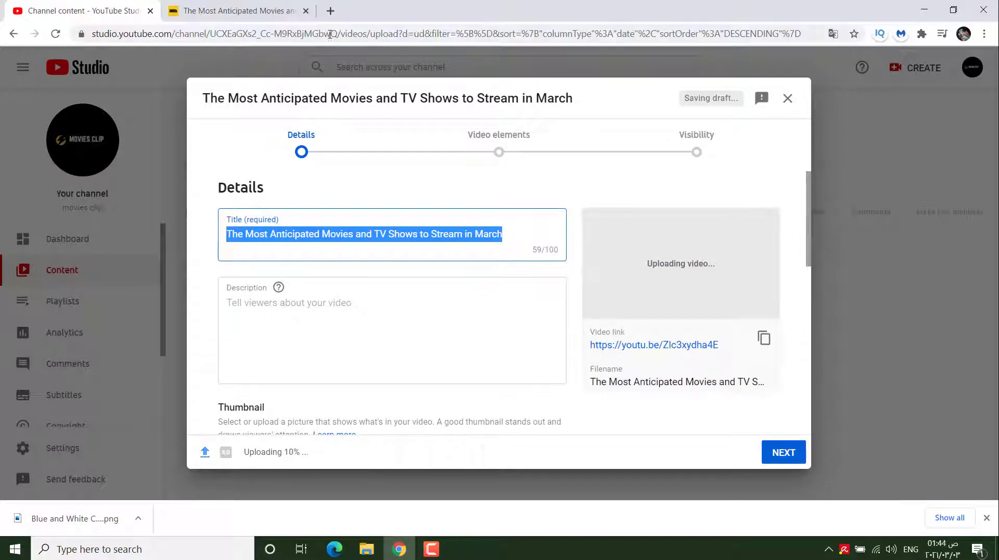
Step: Copy the video's title and full description from its IMDb page into the description of the YouTube upload
{"action": "left_click", "coordinate": [239, 11]}
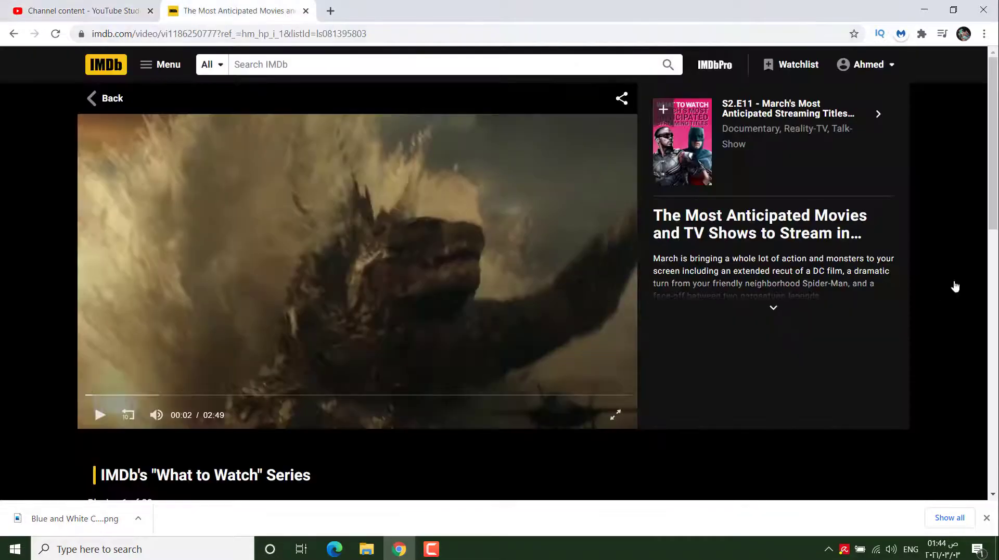
{"action": "left_click", "coordinate": [773, 308]}
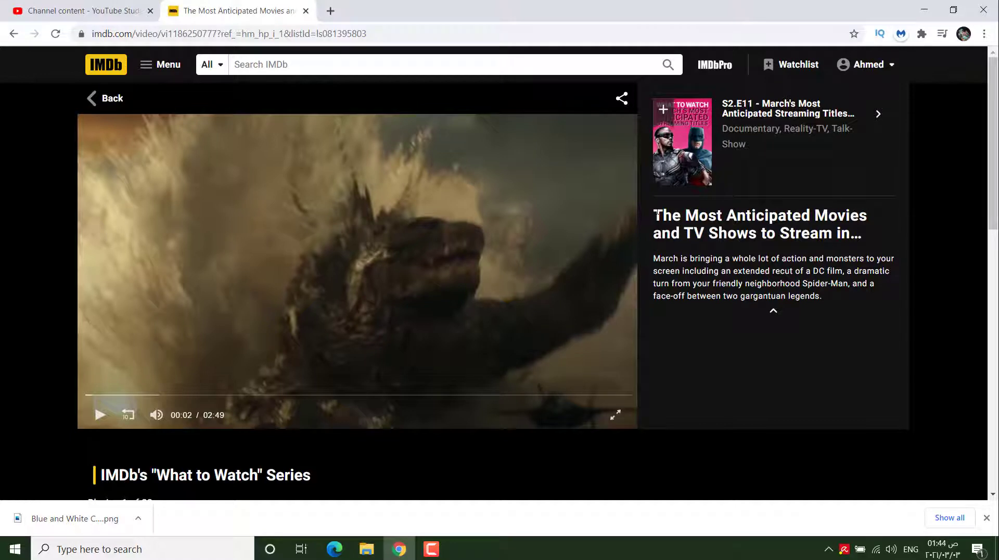
{"action": "left_click_drag", "start_coordinate": [656, 213], "coordinate": [892, 318]}
{"action": "right_click", "coordinate": [800, 283]}
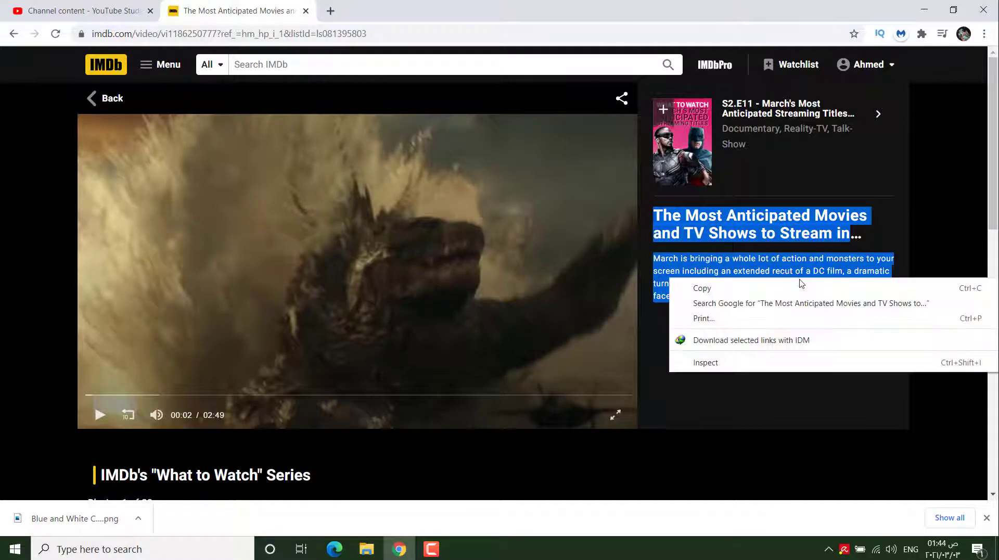
{"action": "left_click", "coordinate": [805, 288]}
{"action": "left_click", "coordinate": [85, 10]}
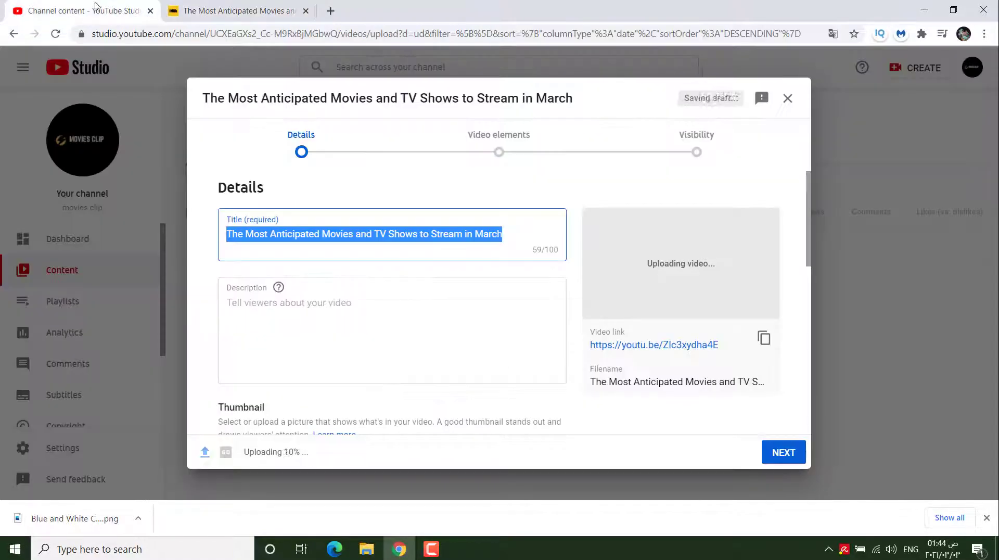
{"action": "right_click", "coordinate": [366, 323]}
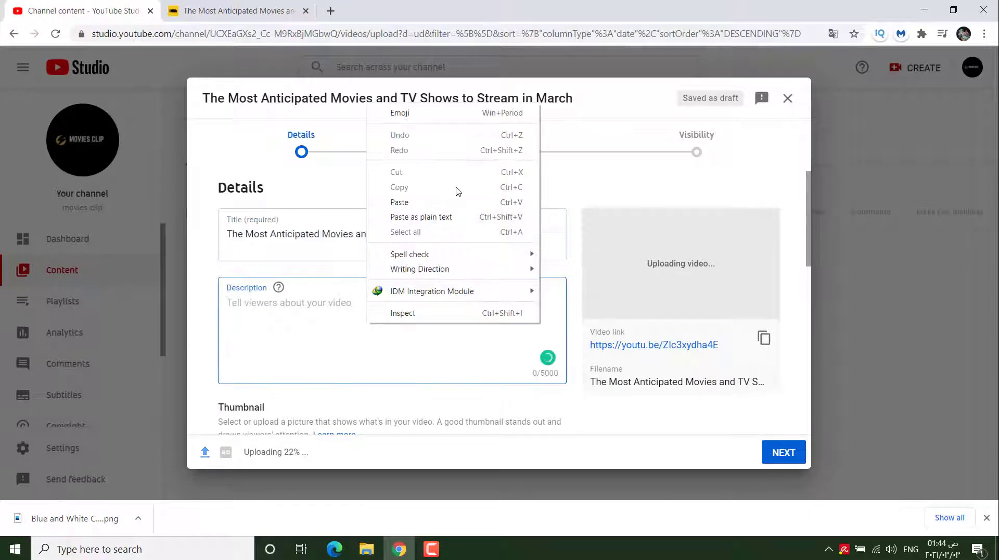
{"action": "left_click", "coordinate": [443, 202]}
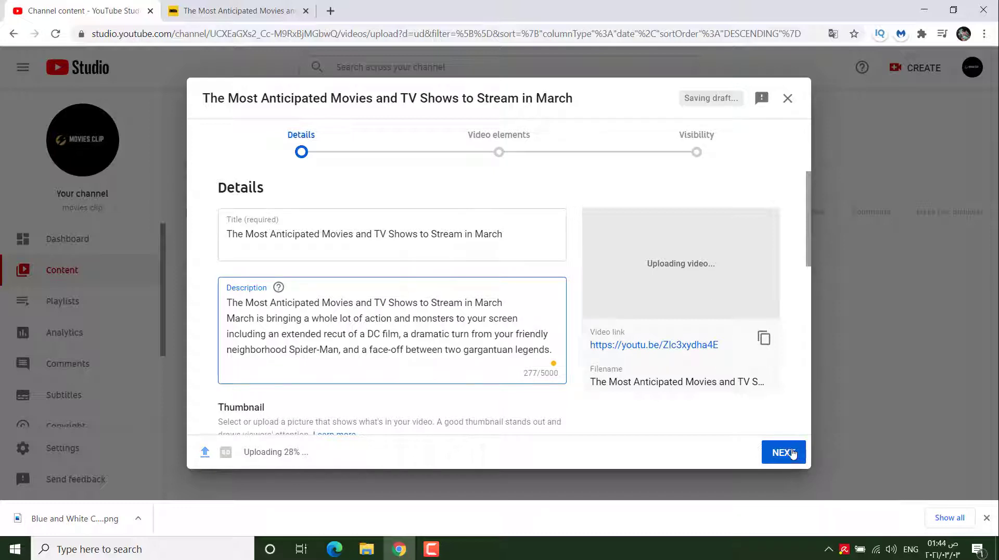
Step: Open YouTube in a new browser tab and search for "movies trailers"
{"action": "left_click", "coordinate": [329, 10]}
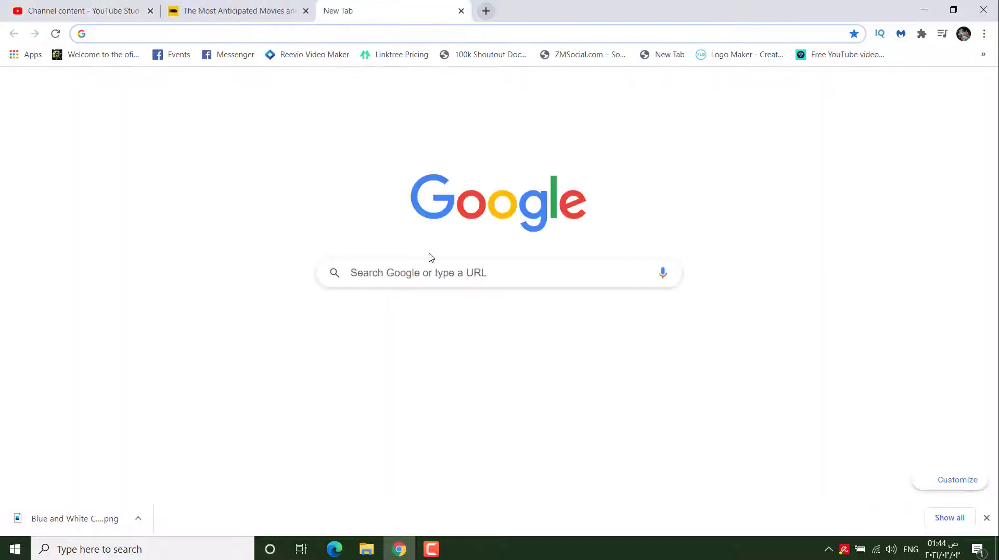
{"action": "left_click", "coordinate": [606, 341]}
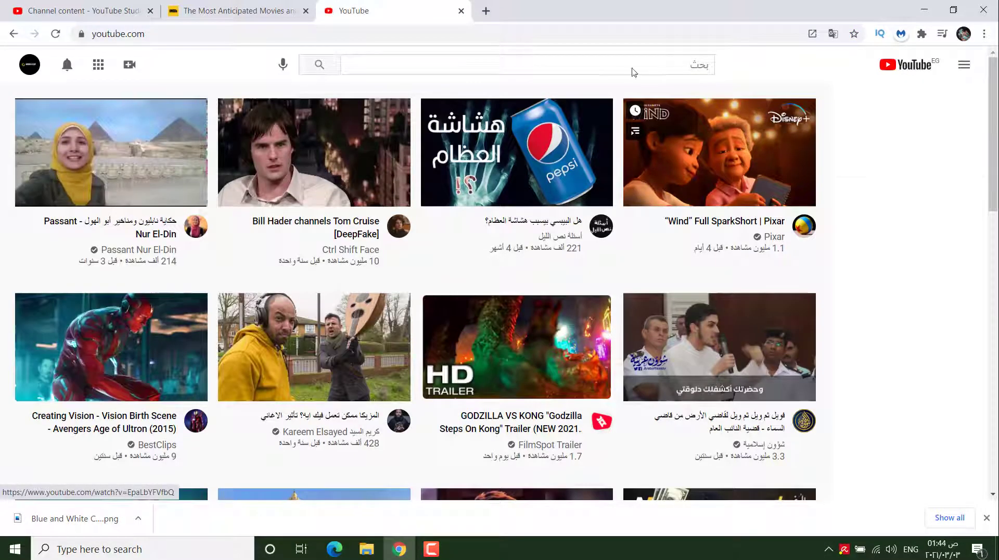
{"action": "left_click", "coordinate": [707, 63]}
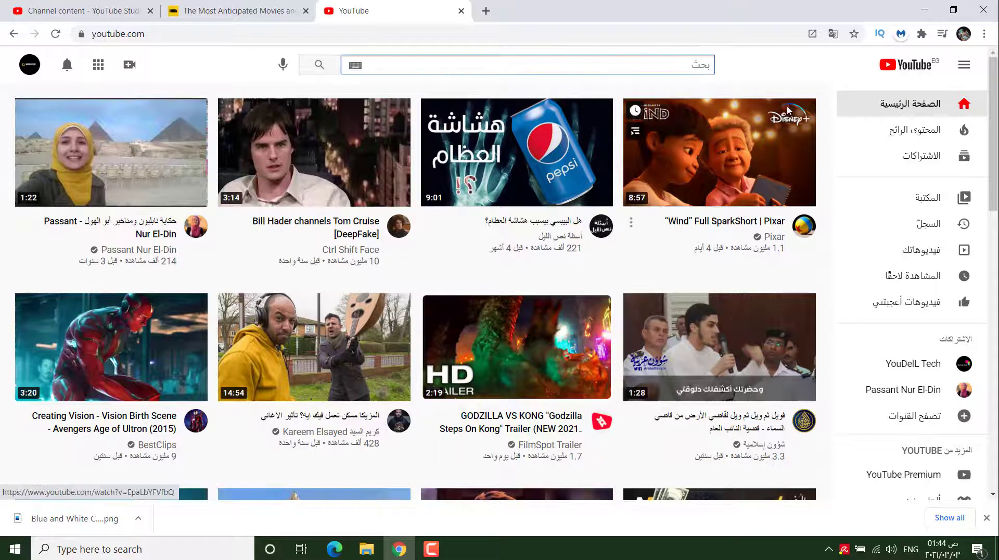
{"action": "type", "text": "mo"}
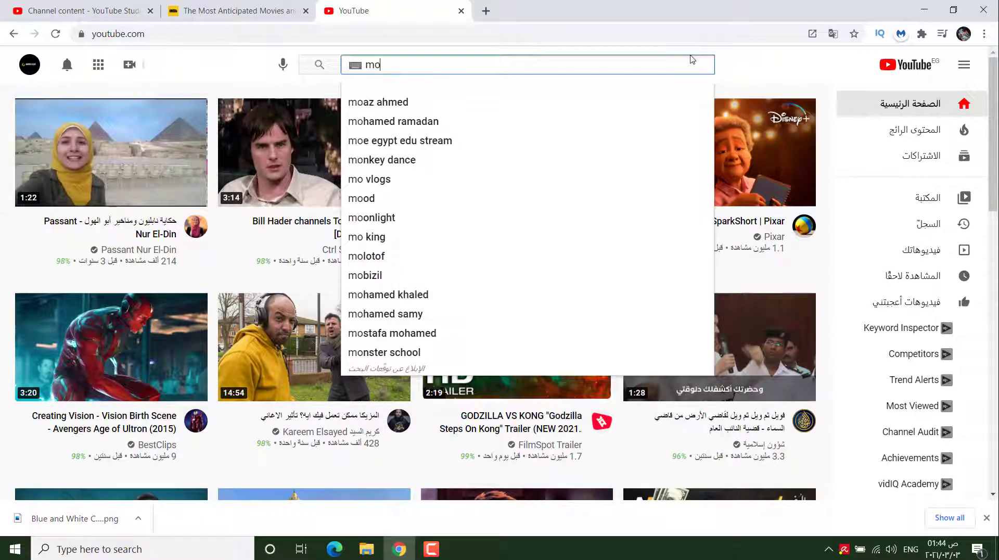
{"action": "type", "text": "vies"}
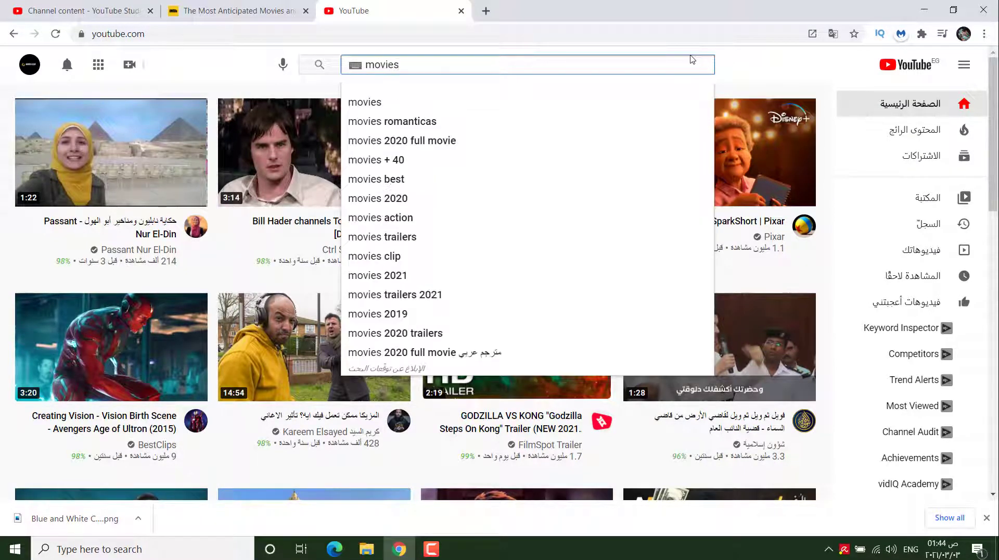
{"action": "key", "text": "Return"}
{"action": "type", "text": "tr"}
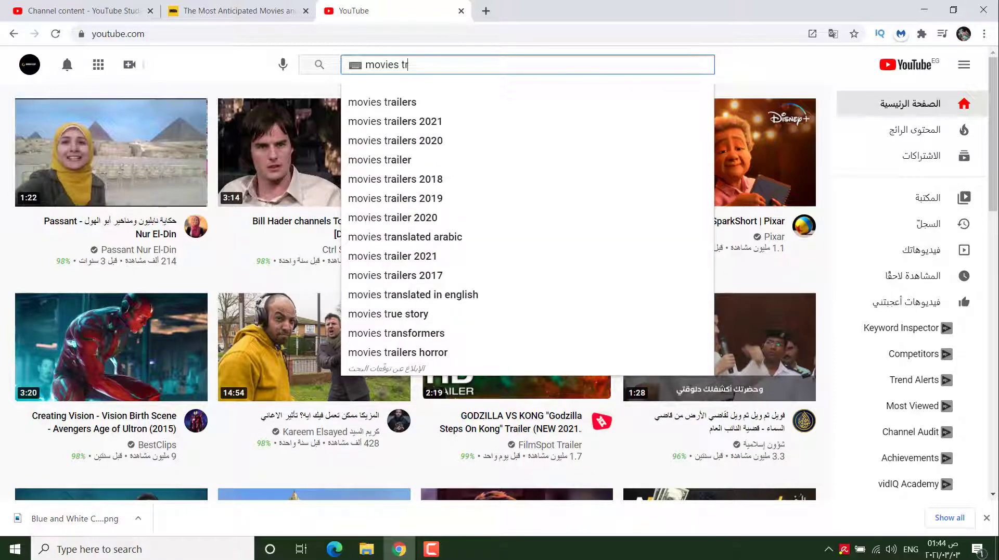
{"action": "left_click", "coordinate": [379, 102]}
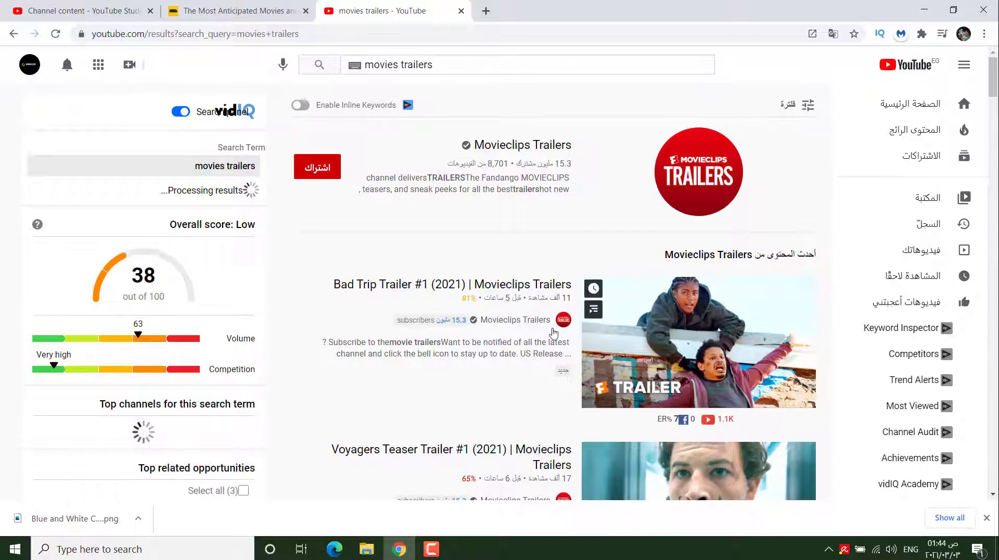
Step: Sort the "movies trailers" results by upload date and look through the most recent trailer videos
{"action": "scroll", "coordinate": [553, 332], "scroll_direction": "down", "scroll_amount": 3}
{"action": "scroll", "coordinate": [547, 308], "scroll_direction": "down", "scroll_amount": 2}
{"action": "scroll", "coordinate": [546, 308], "scroll_direction": "up", "scroll_amount": 5}
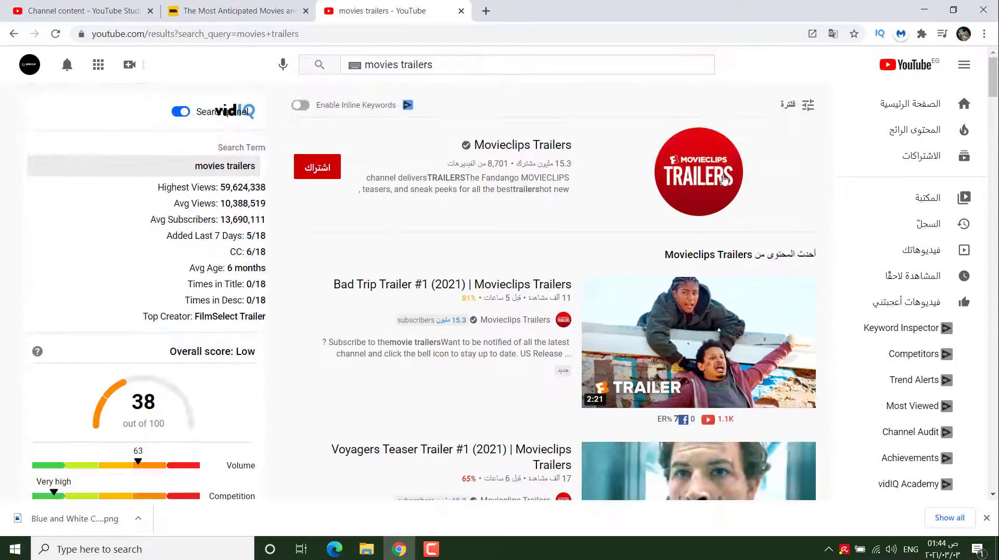
{"action": "left_click", "coordinate": [796, 109]}
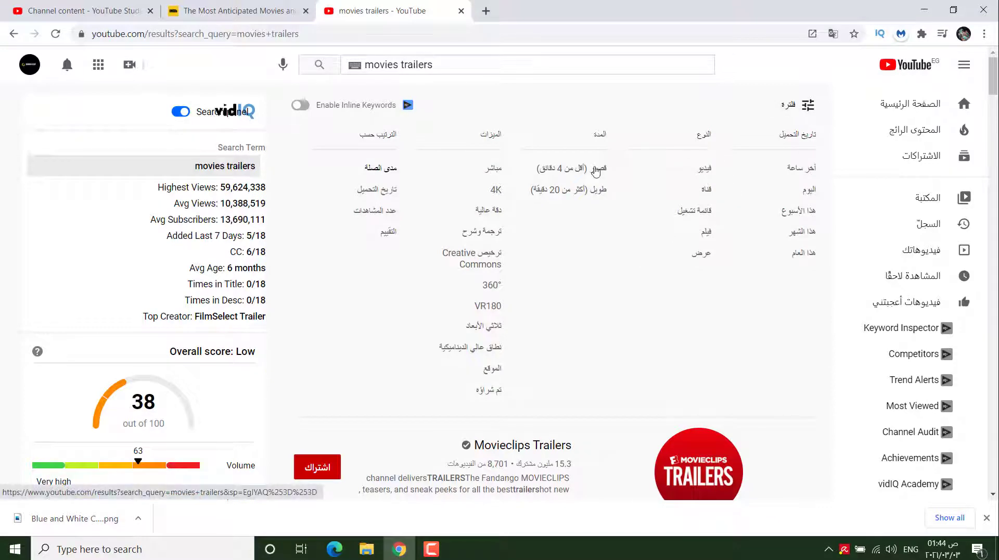
{"action": "left_click", "coordinate": [361, 197]}
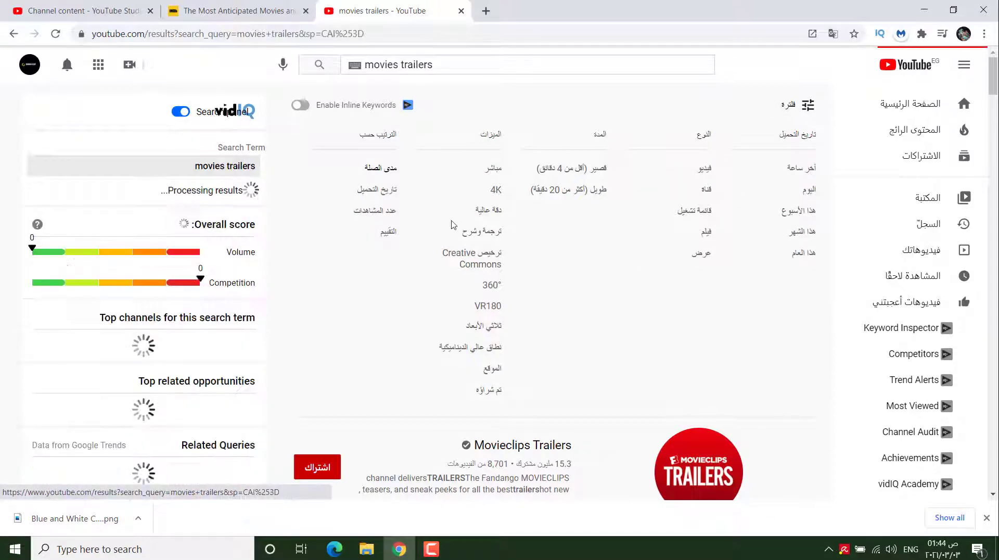
{"action": "mouse_move", "coordinate": [677, 180]}
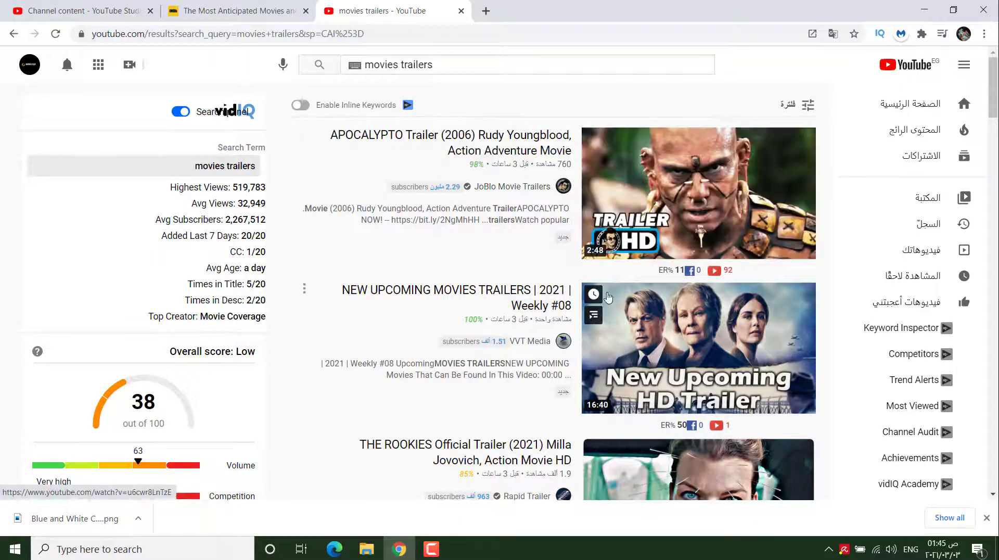
{"action": "scroll", "coordinate": [527, 355], "scroll_direction": "down", "scroll_amount": 5}
{"action": "scroll", "coordinate": [667, 232], "scroll_direction": "down", "scroll_amount": 2}
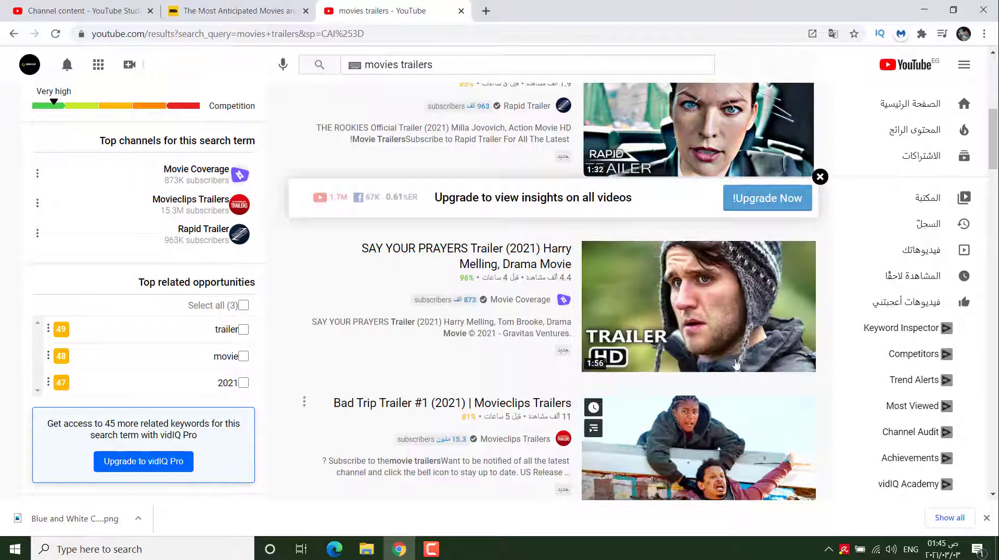
{"action": "scroll", "coordinate": [515, 325], "scroll_direction": "down", "scroll_amount": 4}
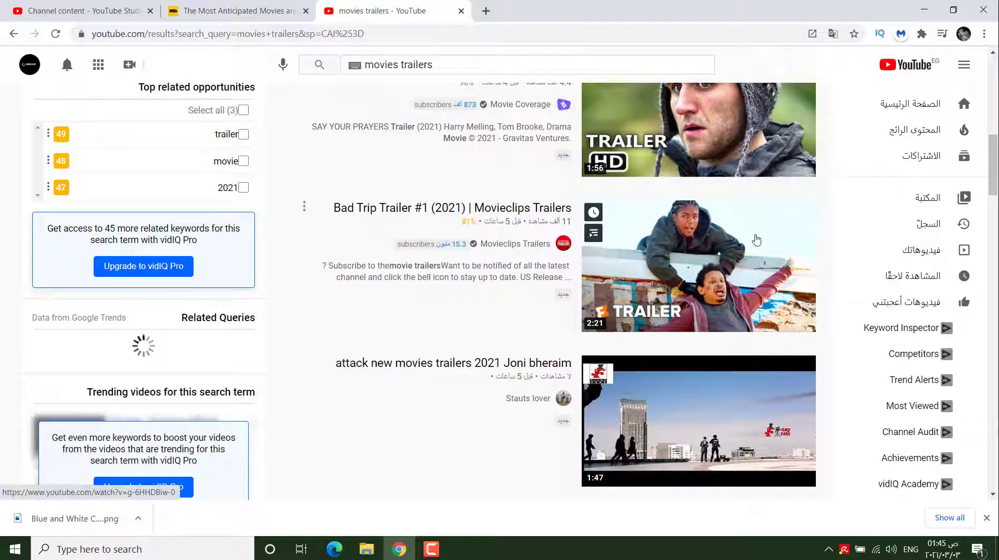
Step: Browse further through the recent "movies trailers" results and open the Heropanti 2 Official Trailer video
{"action": "scroll", "coordinate": [691, 275], "scroll_direction": "down", "scroll_amount": 4}
{"action": "scroll", "coordinate": [692, 276], "scroll_direction": "down", "scroll_amount": 8}
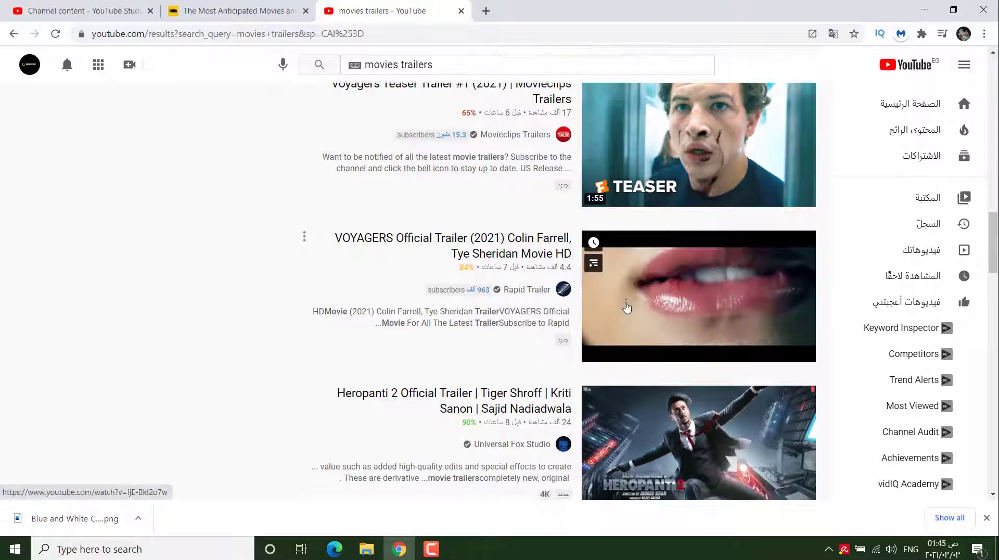
{"action": "scroll", "coordinate": [627, 310], "scroll_direction": "down", "scroll_amount": 3}
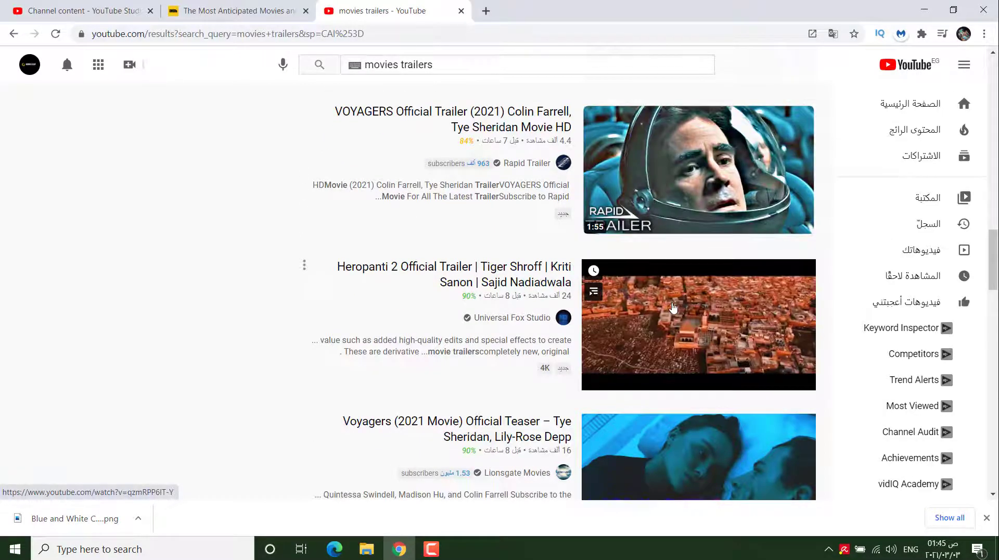
{"action": "scroll", "coordinate": [673, 308], "scroll_direction": "down", "scroll_amount": 3}
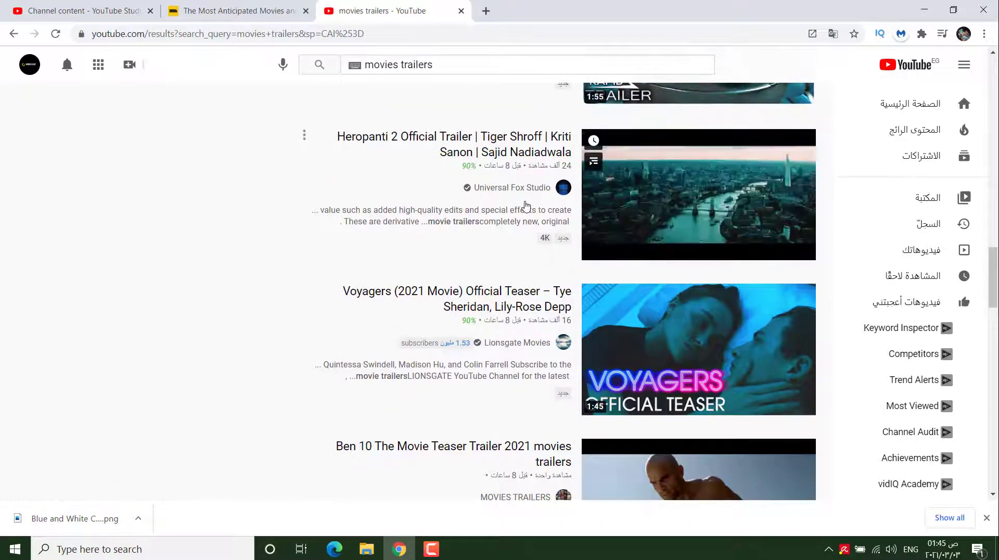
{"action": "left_click", "coordinate": [715, 214]}
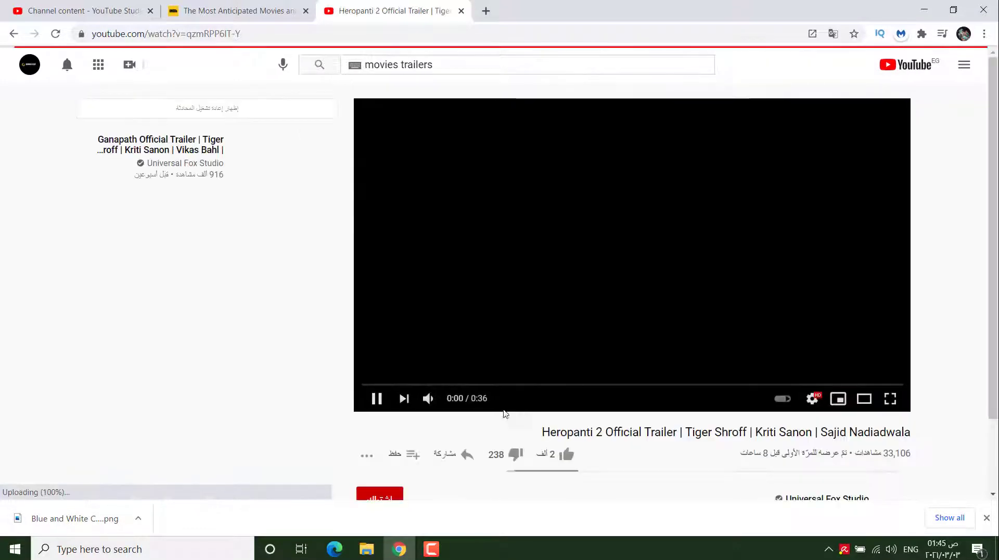
Step: Examine the Heropanti 2 trailer page, including its vidIQ statistics, description and comments, and close its browser tab
{"action": "scroll", "coordinate": [773, 315], "scroll_direction": "down", "scroll_amount": 3}
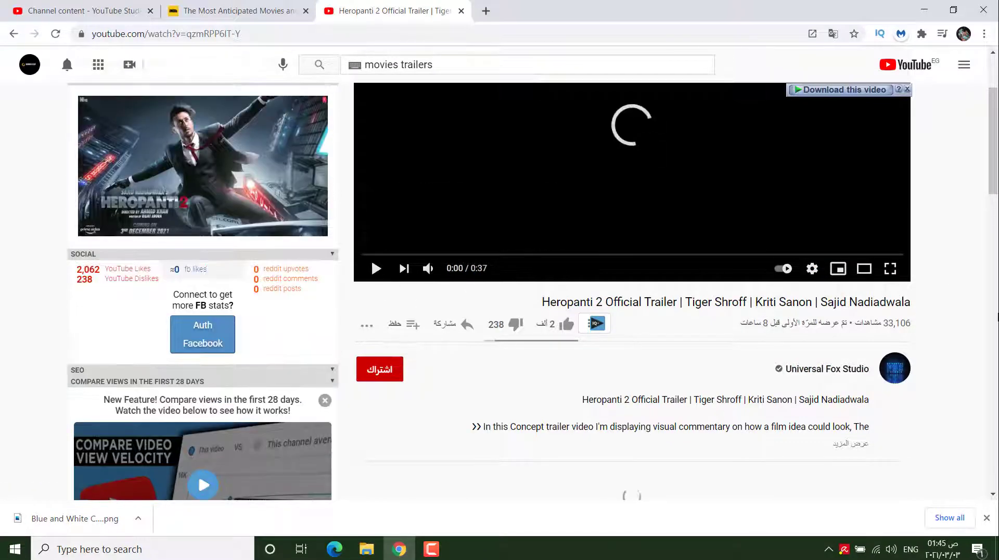
{"action": "scroll", "coordinate": [950, 305], "scroll_direction": "up", "scroll_amount": 3}
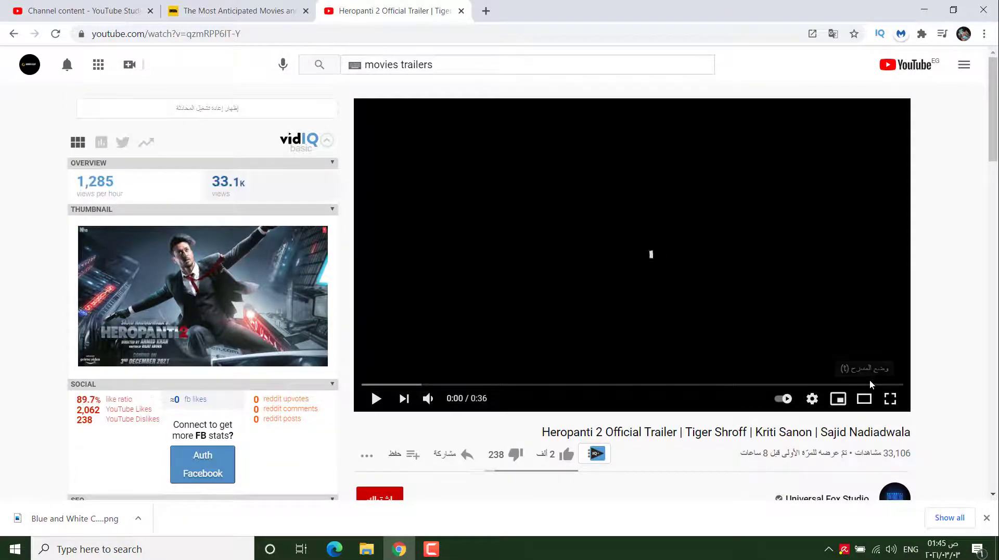
{"action": "scroll", "coordinate": [871, 383], "scroll_direction": "down", "scroll_amount": 3}
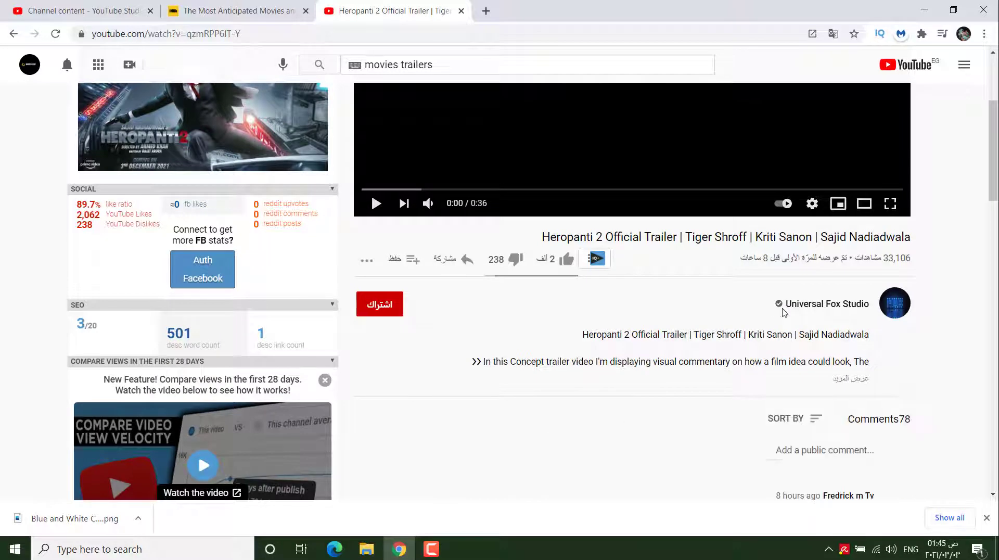
{"action": "scroll", "coordinate": [821, 312], "scroll_direction": "up", "scroll_amount": 3}
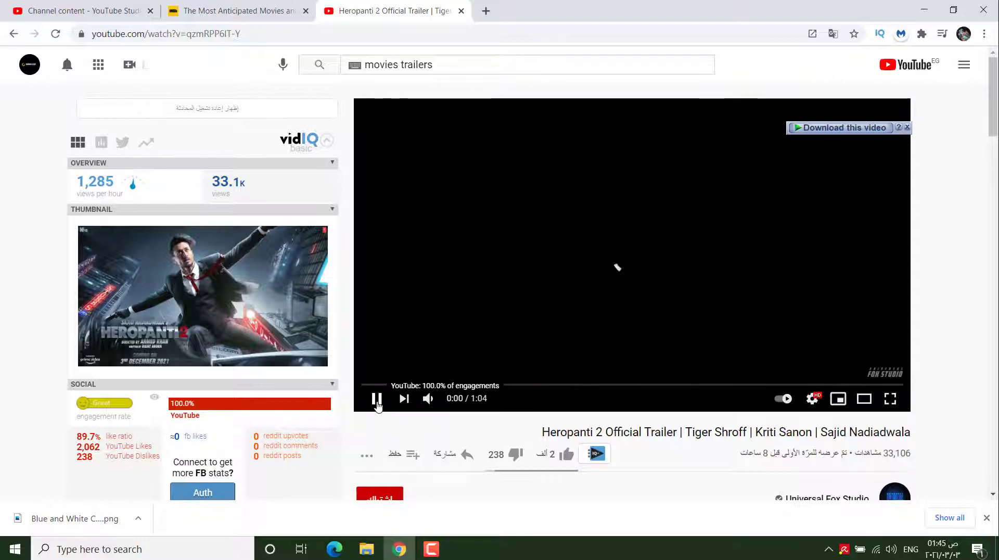
{"action": "left_click", "coordinate": [639, 294]}
{"action": "scroll", "coordinate": [639, 295], "scroll_direction": "down", "scroll_amount": 9}
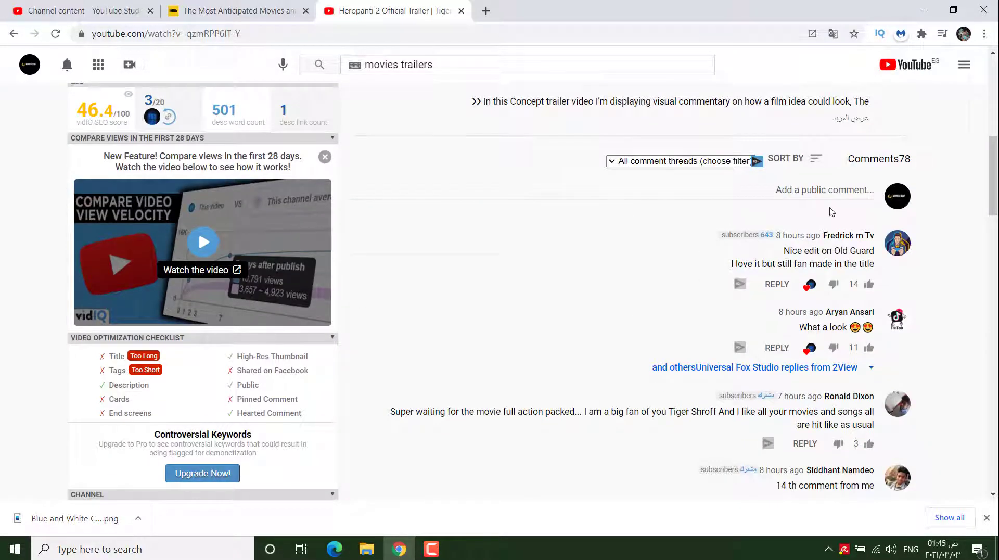
{"action": "scroll", "coordinate": [832, 212], "scroll_direction": "up", "scroll_amount": 1}
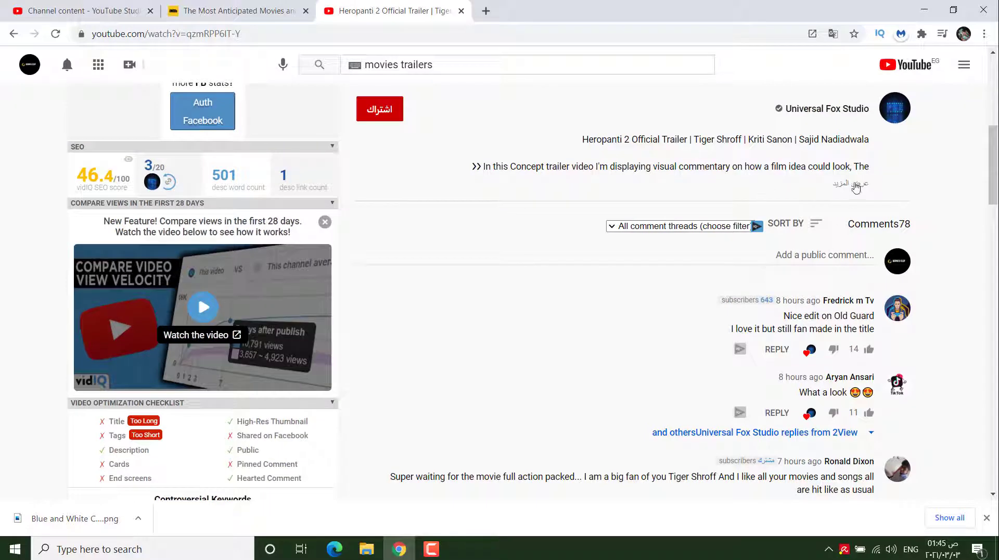
{"action": "left_click", "coordinate": [461, 10]}
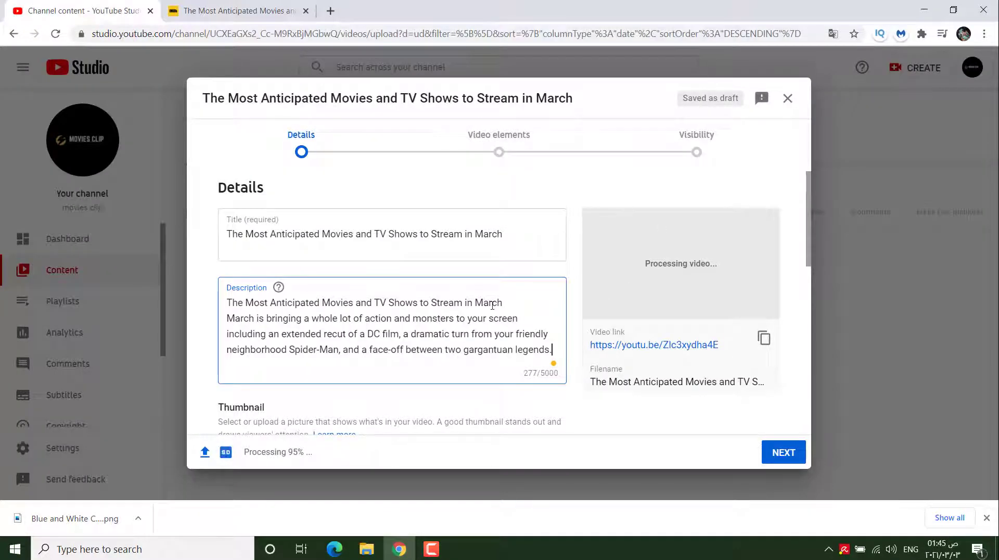
Step: Expand the additional details of the YouTube upload and review its settings from title and description down to paid promotion and tags
{"action": "scroll", "coordinate": [492, 306], "scroll_direction": "down", "scroll_amount": 5}
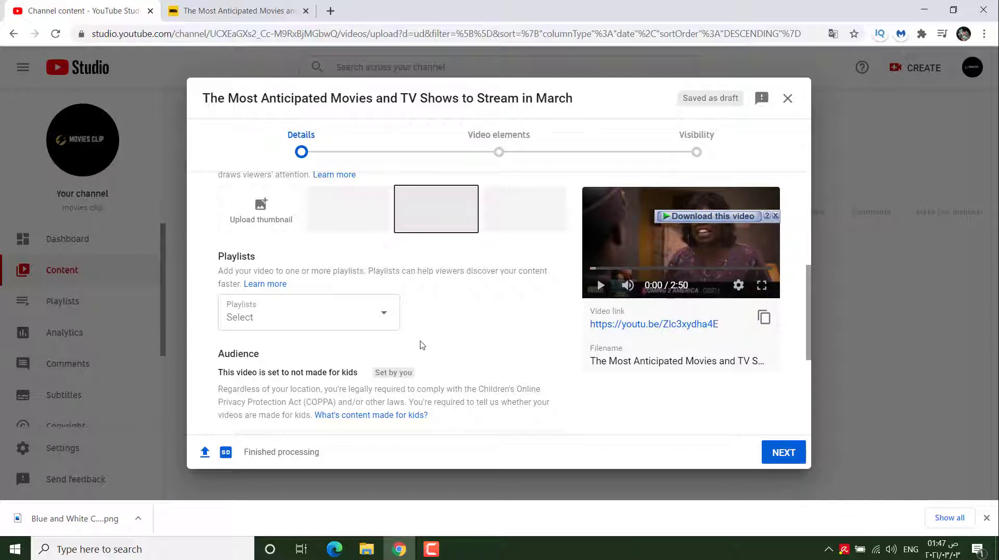
{"action": "scroll", "coordinate": [422, 345], "scroll_direction": "down", "scroll_amount": 4}
{"action": "left_click", "coordinate": [263, 399]}
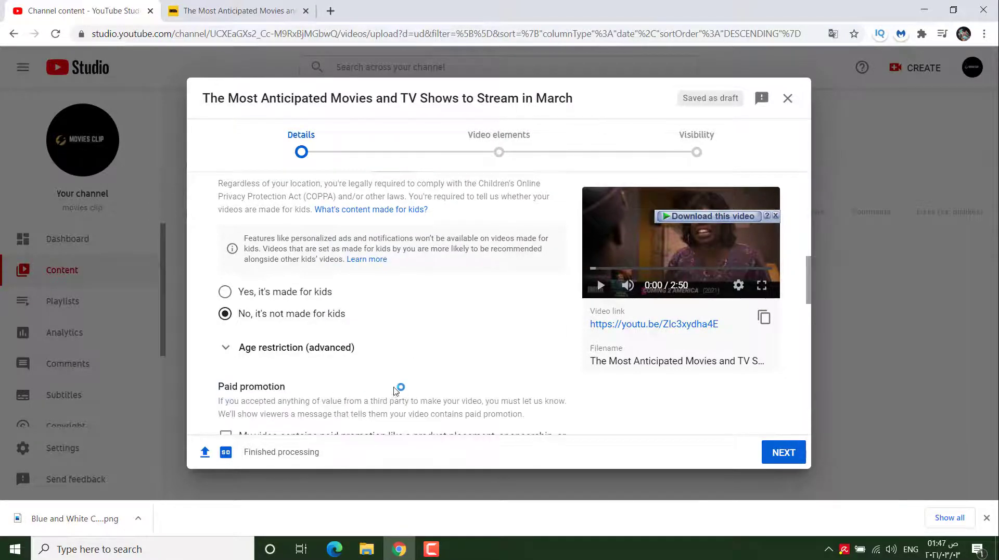
{"action": "scroll", "coordinate": [397, 392], "scroll_direction": "down", "scroll_amount": 4}
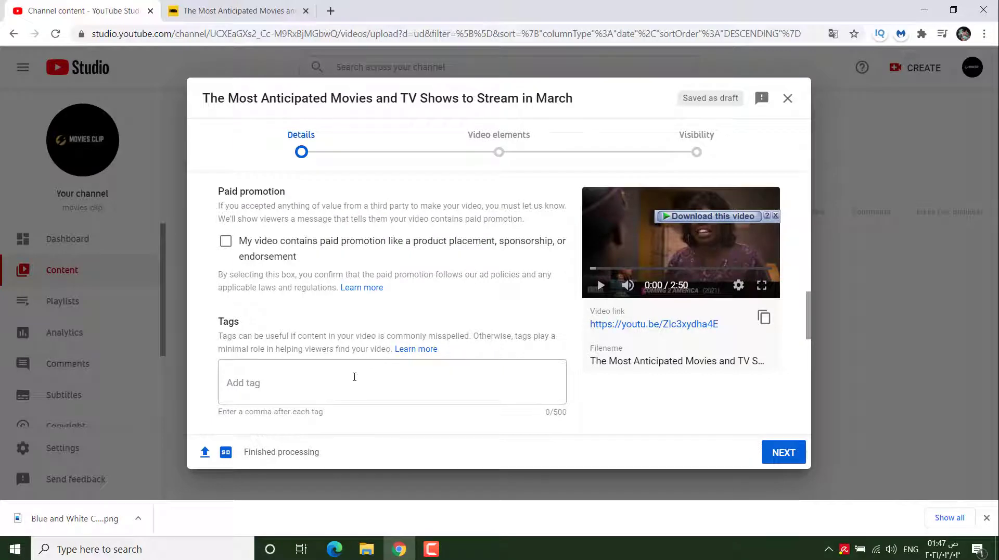
{"action": "scroll", "coordinate": [354, 377], "scroll_direction": "up", "scroll_amount": 14}
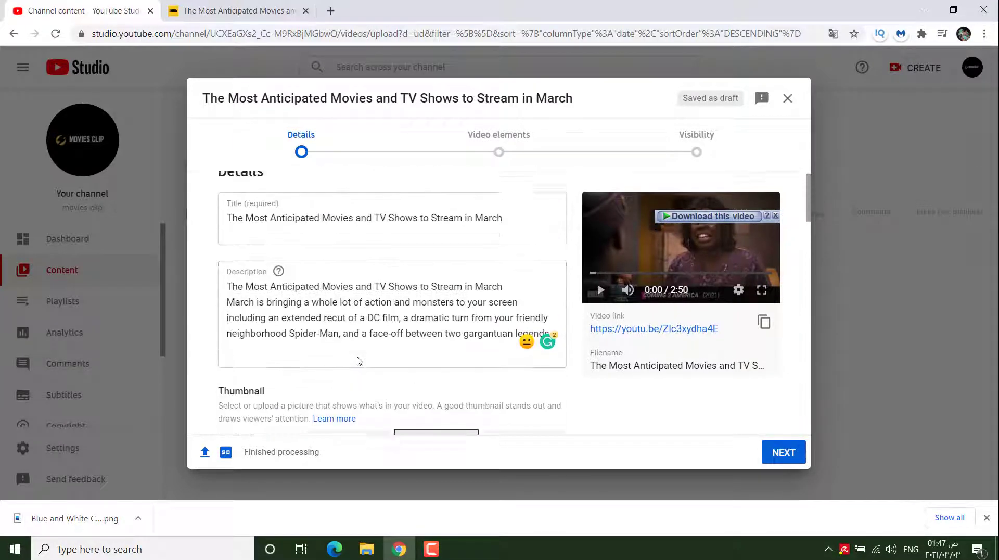
{"action": "scroll", "coordinate": [357, 360], "scroll_direction": "up", "scroll_amount": 1}
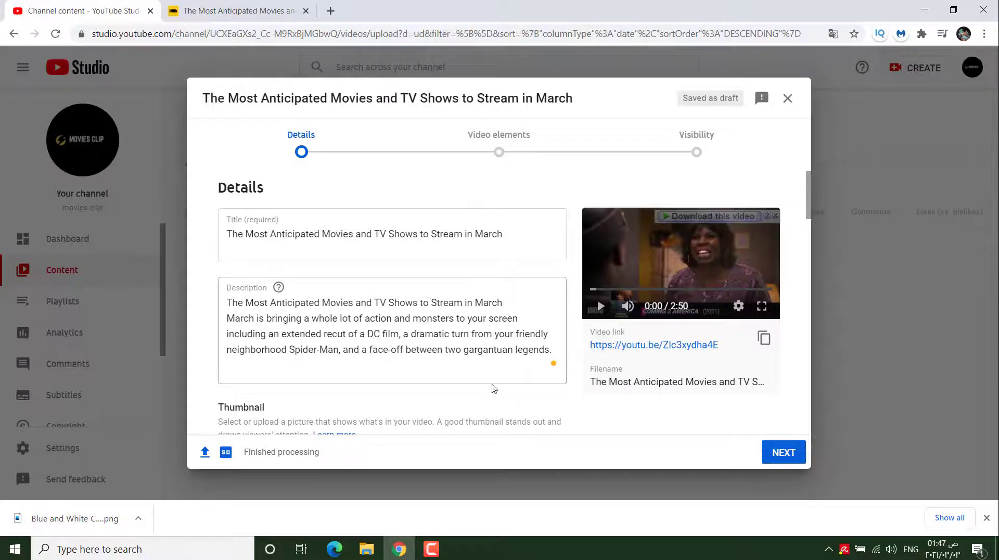
Step: Review the upload's audience setting, view the source video's IMDb page and return to the upload details in YouTube Studio
{"action": "scroll", "coordinate": [395, 346], "scroll_direction": "down", "scroll_amount": 6}
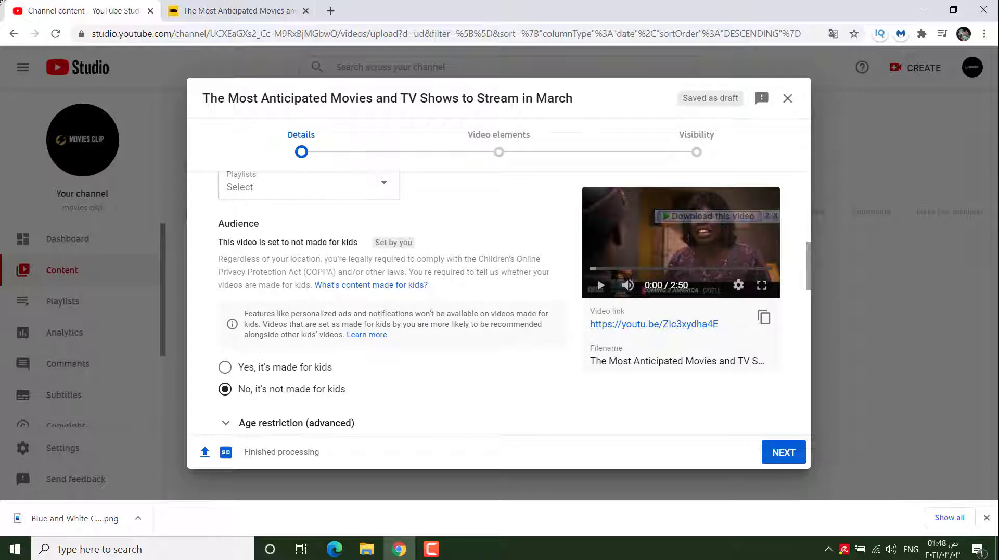
{"action": "left_click", "coordinate": [281, 10]}
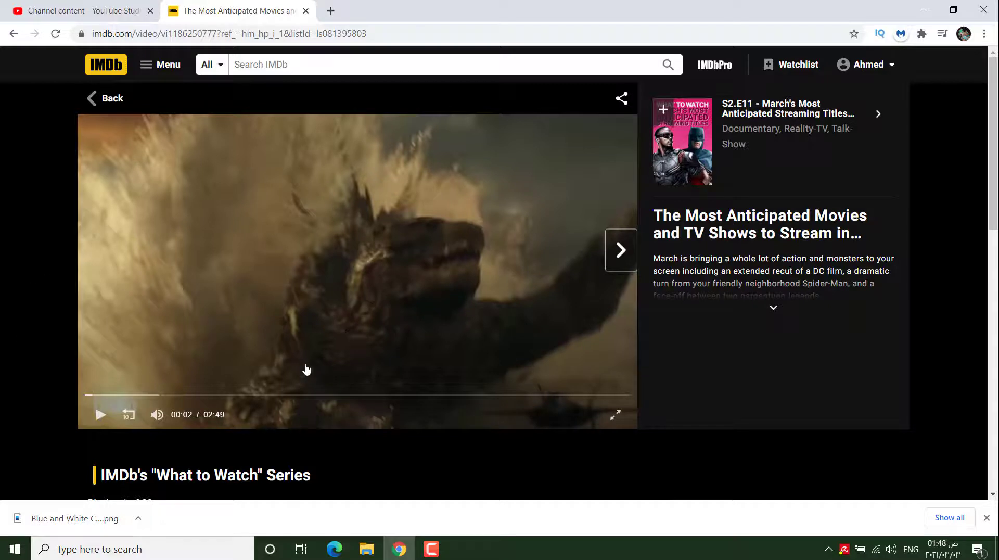
{"action": "left_click", "coordinate": [104, 10]}
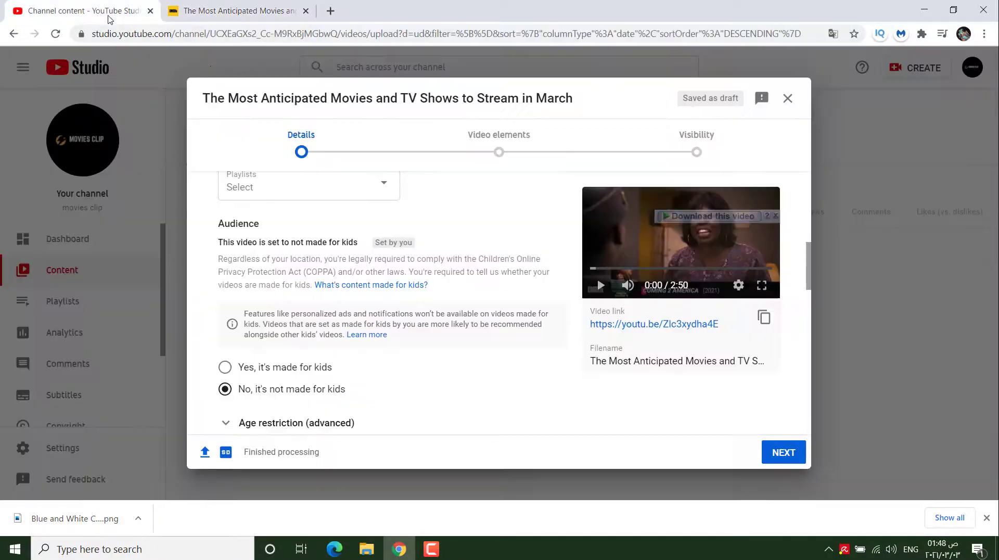